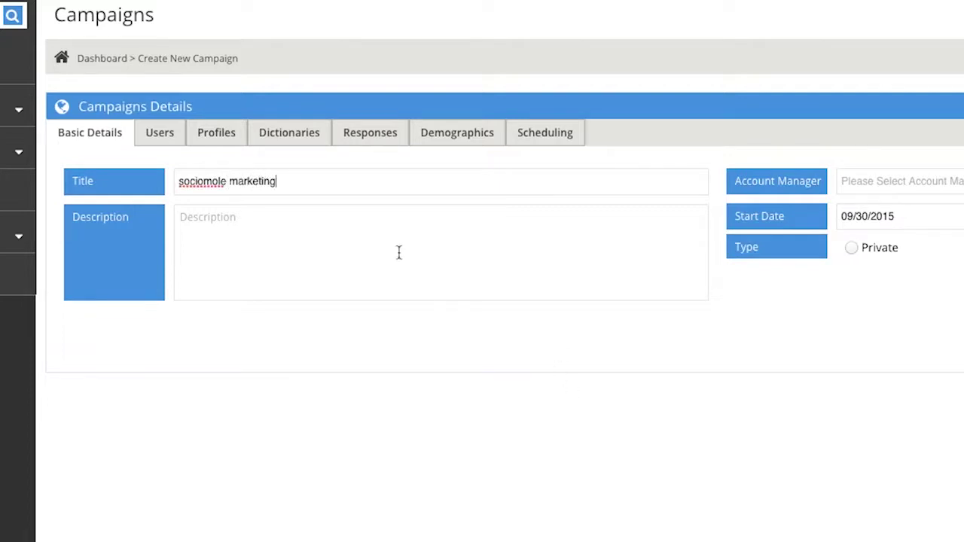
Step: Enter the campaign description "new marketing campaign" and set its start date to 10/01/2015
{"action": "left_click", "coordinate": [375, 235]}
{"action": "type", "text": "new marketing campaign"}
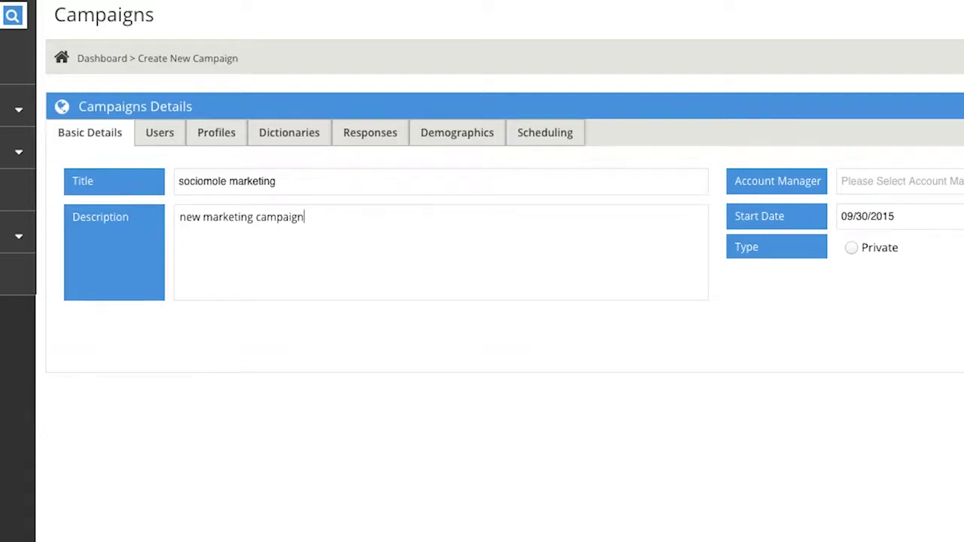
{"action": "left_click", "coordinate": [927, 224]}
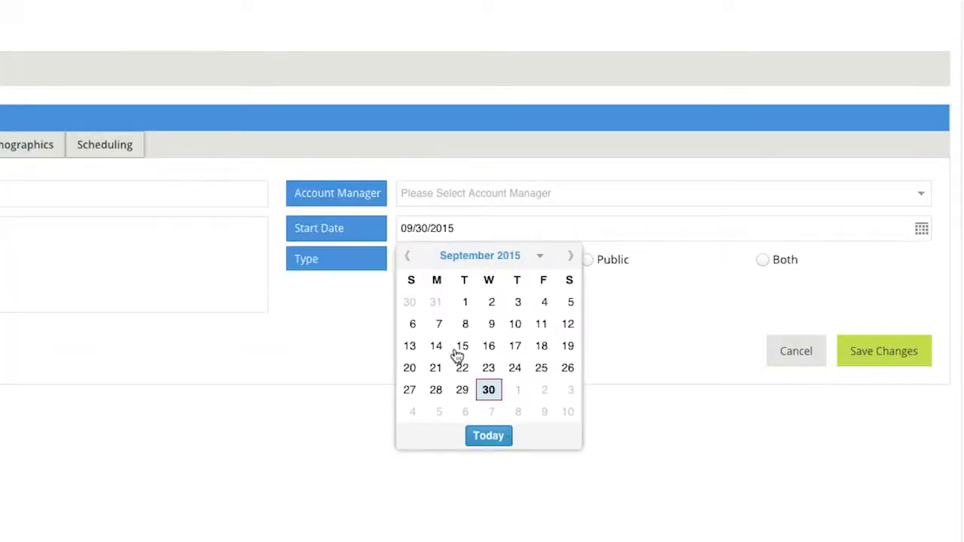
{"action": "left_click", "coordinate": [572, 258]}
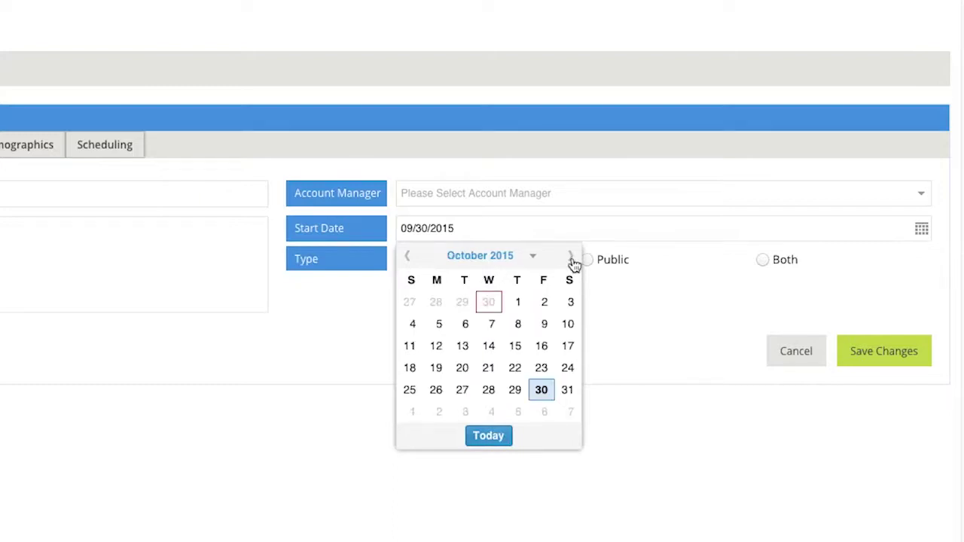
{"action": "left_click", "coordinate": [518, 304]}
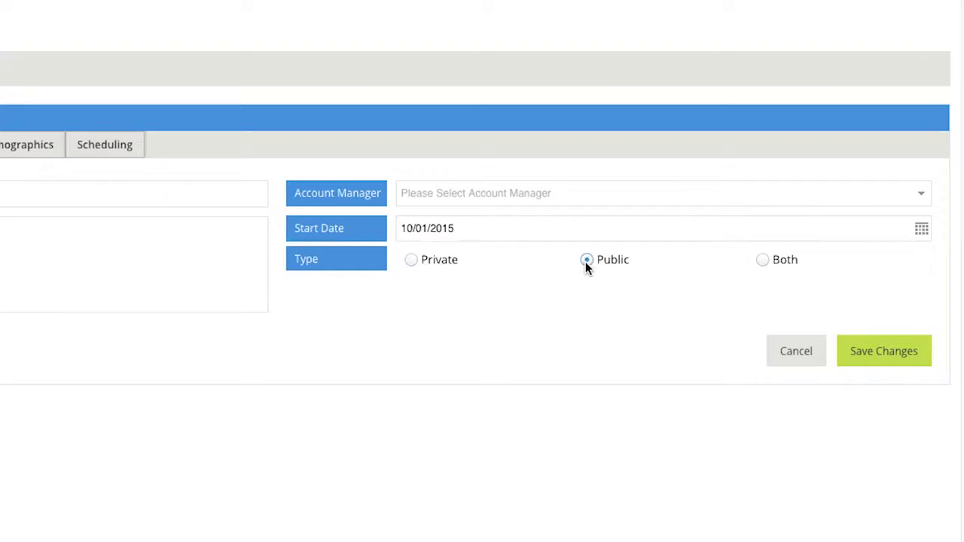
Step: Set the campaign type to Both with a time limit of 2 hours
{"action": "left_click", "coordinate": [763, 261]}
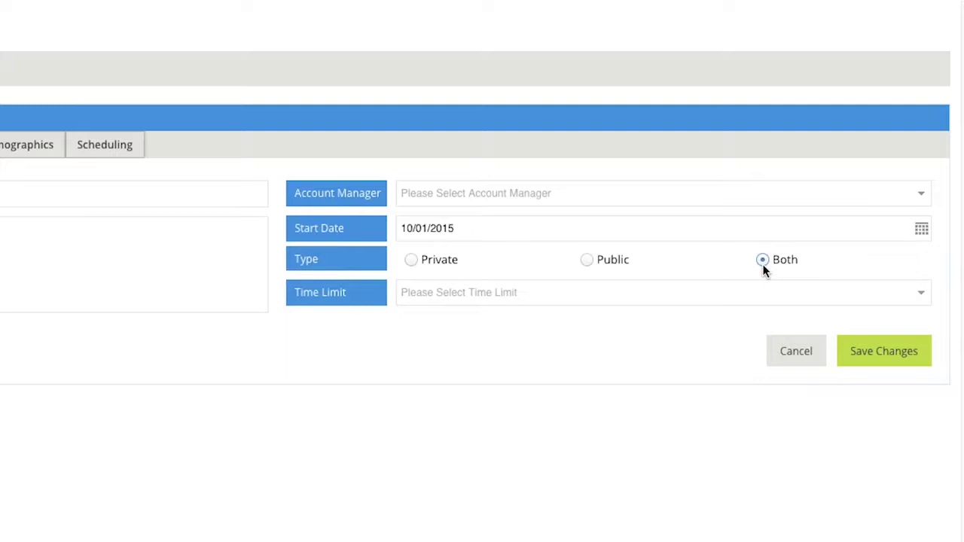
{"action": "left_click", "coordinate": [668, 294]}
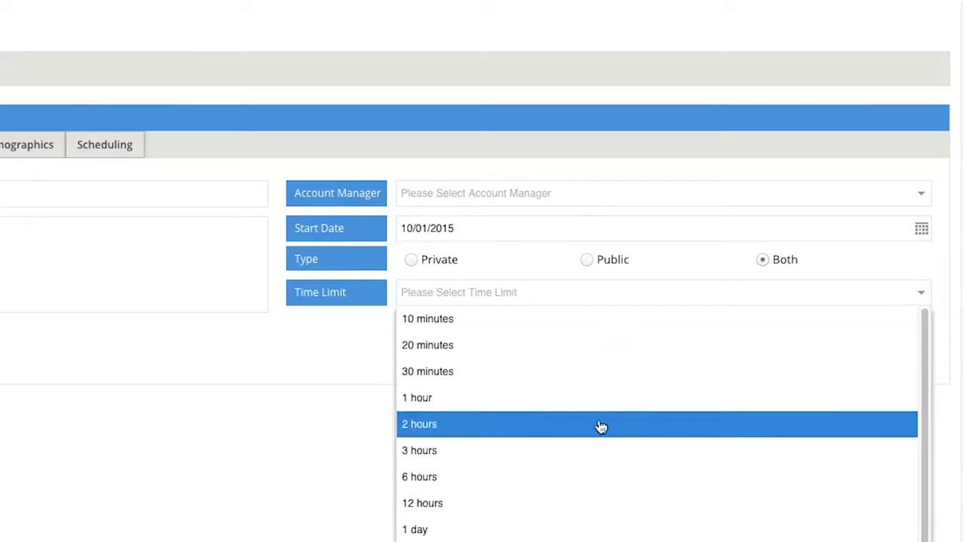
{"action": "left_click", "coordinate": [601, 425]}
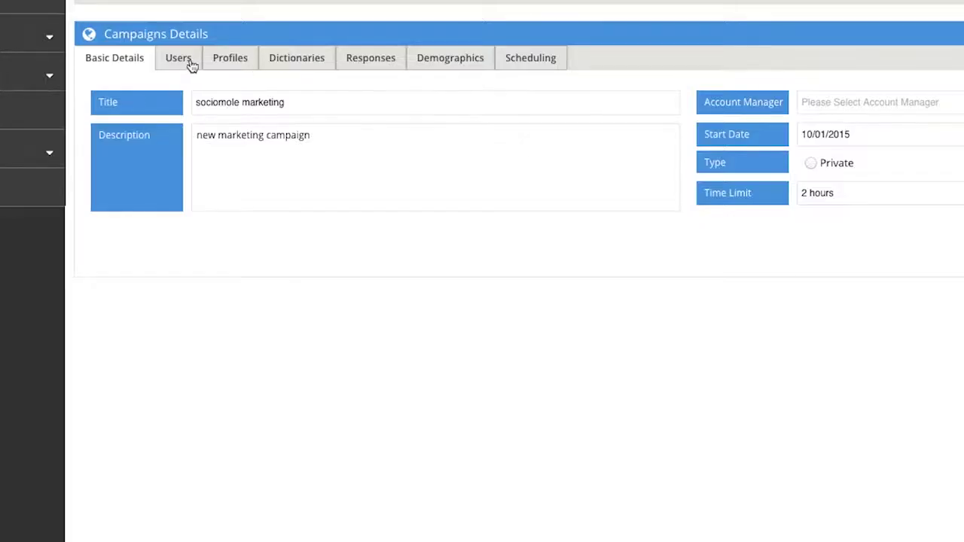
{"action": "left_click", "coordinate": [181, 60]}
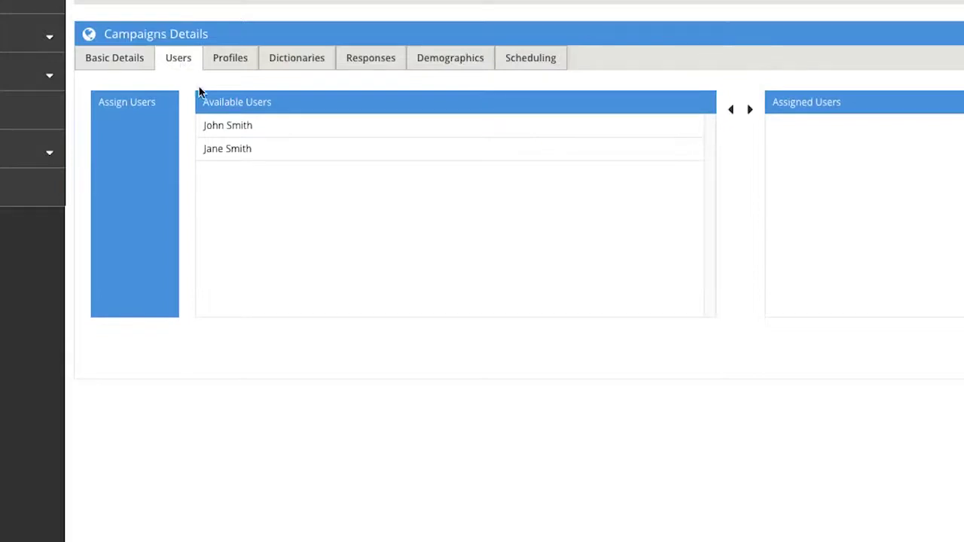
{"action": "left_click", "coordinate": [139, 155]}
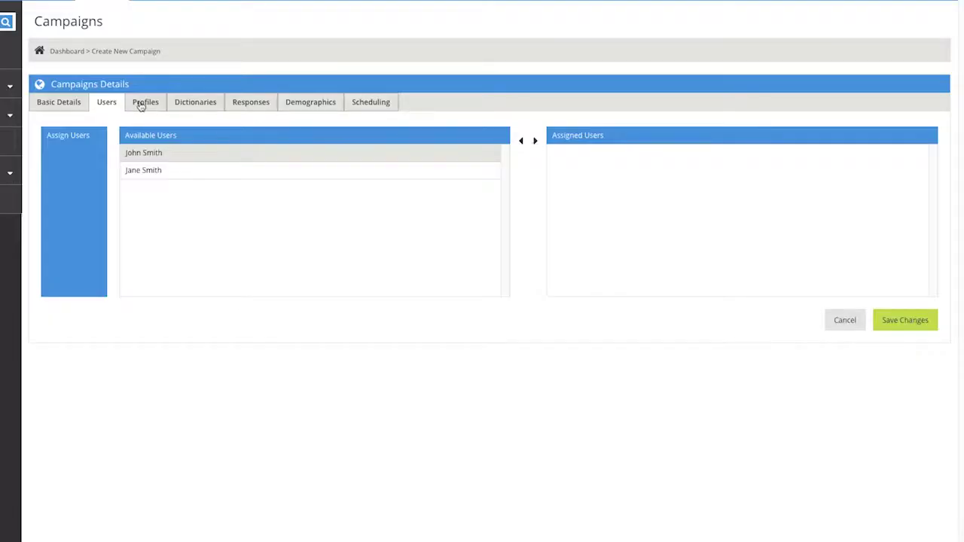
{"action": "left_click", "coordinate": [140, 107]}
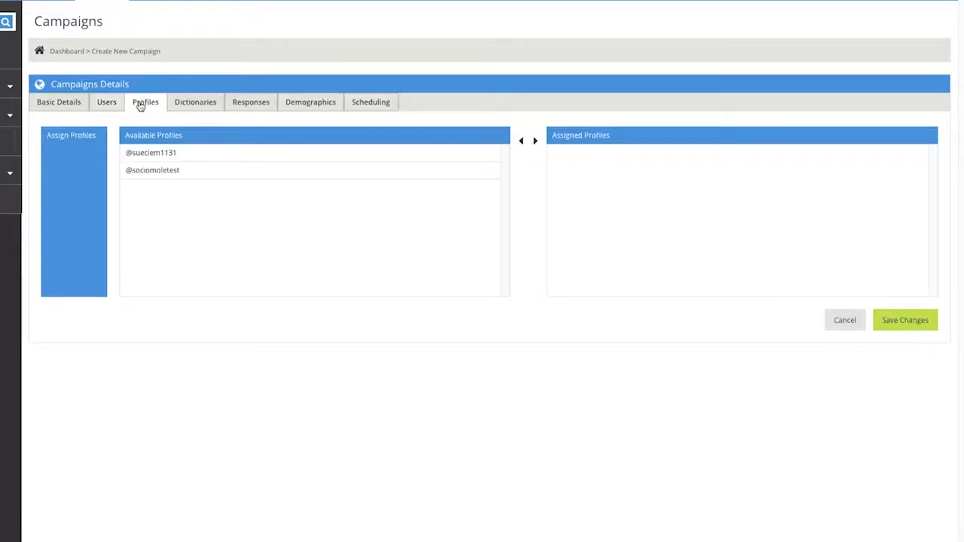
{"action": "left_click", "coordinate": [151, 174]}
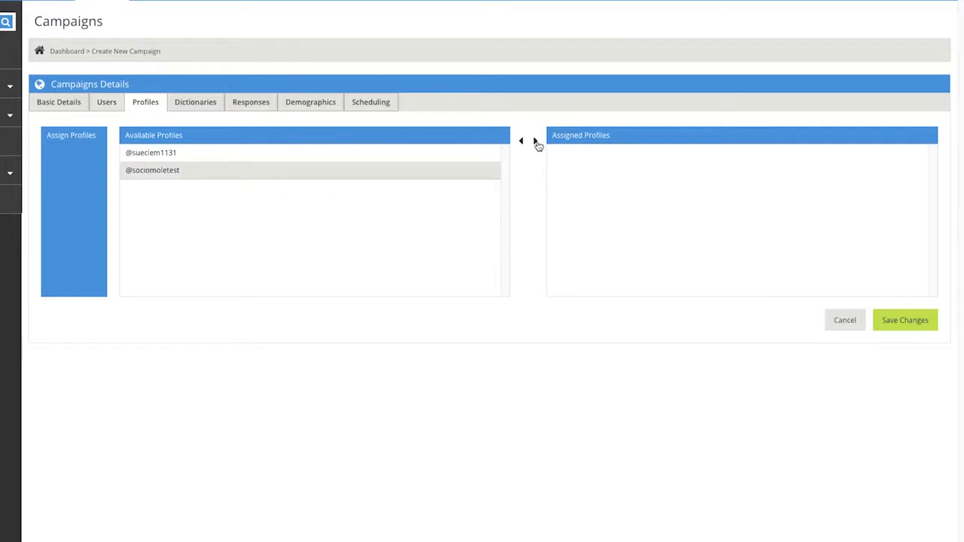
{"action": "left_click", "coordinate": [535, 142]}
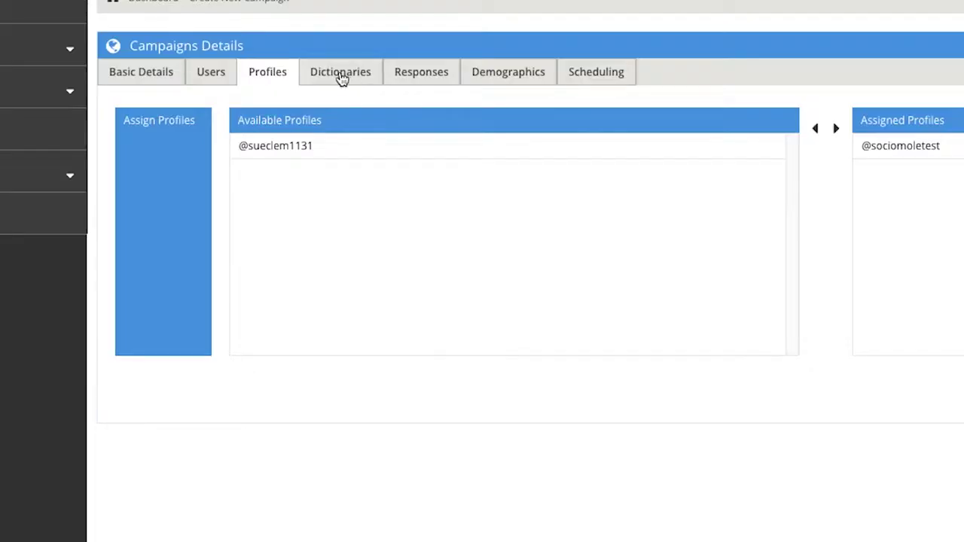
Step: Add "social media software" and "social media products" to the dictionary white list, and "i hate spam" to the black list
{"action": "left_click", "coordinate": [342, 78]}
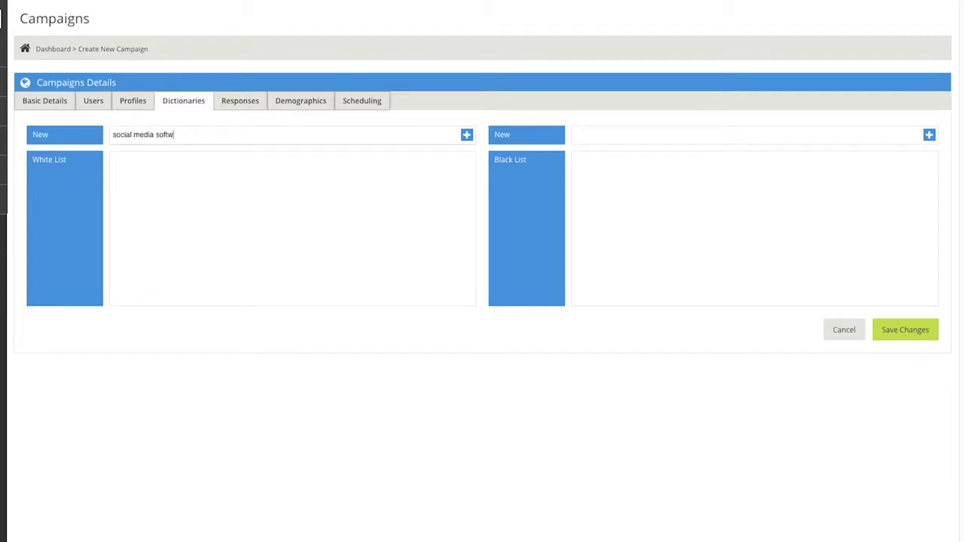
{"action": "left_click", "coordinate": [467, 137]}
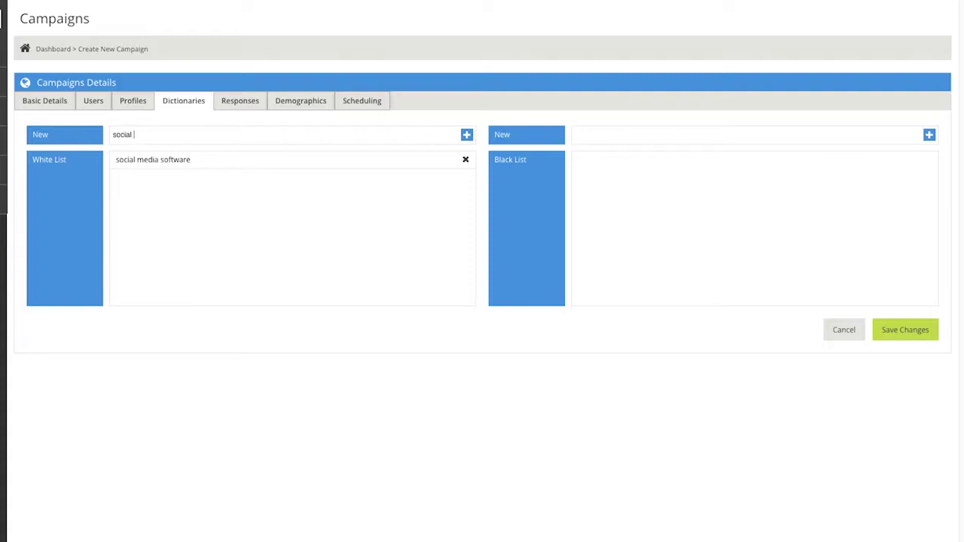
{"action": "type", "text": "products"}
{"action": "left_click", "coordinate": [468, 136]}
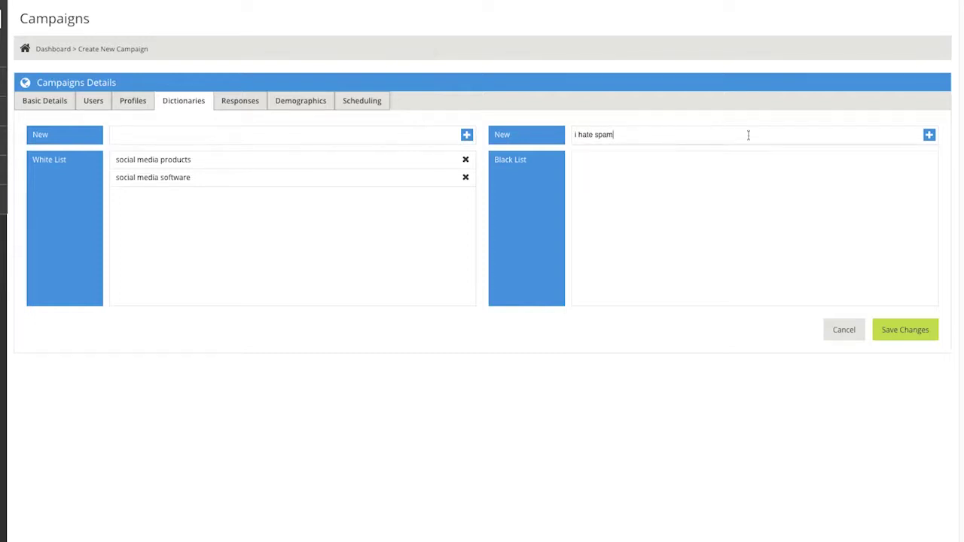
{"action": "left_click", "coordinate": [930, 135]}
{"action": "type", "text": "so"}
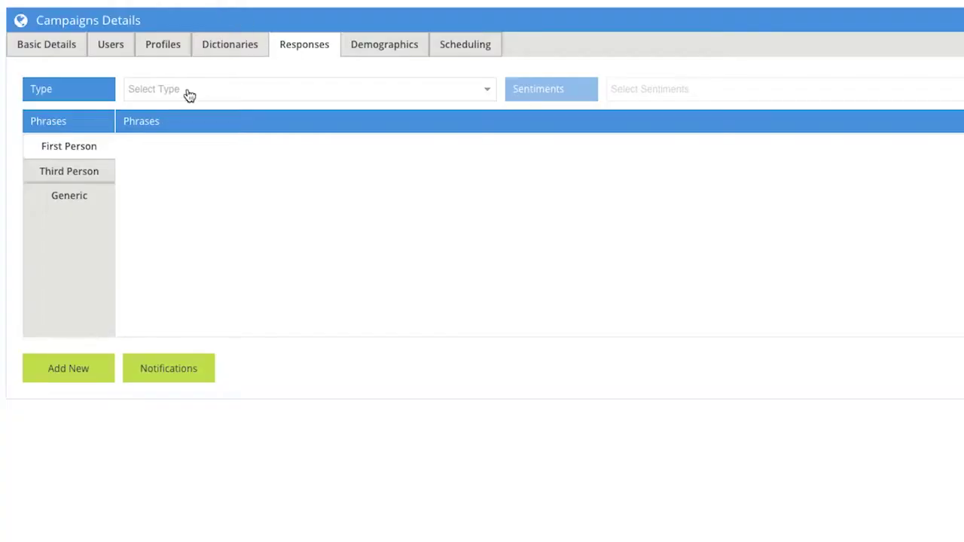
{"action": "left_click", "coordinate": [189, 92]}
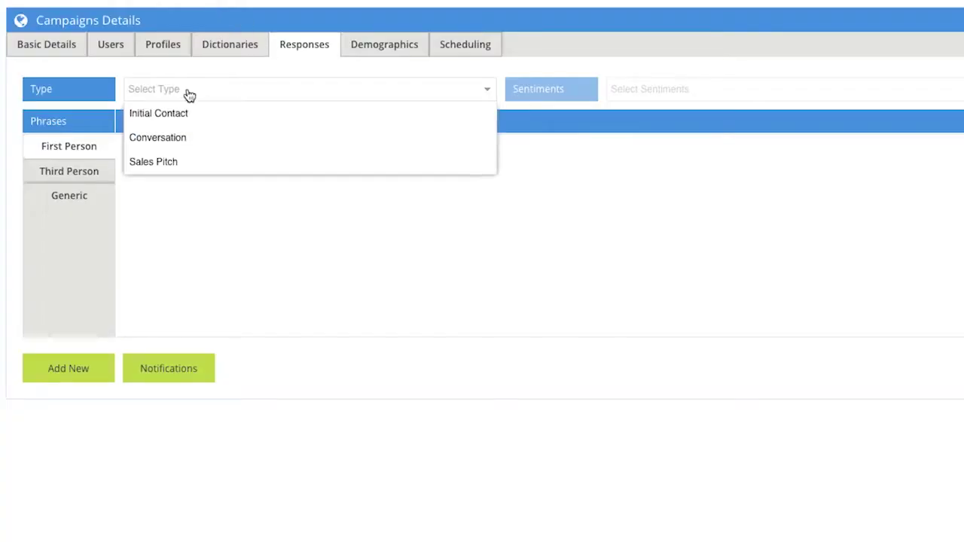
{"action": "left_click", "coordinate": [200, 163]}
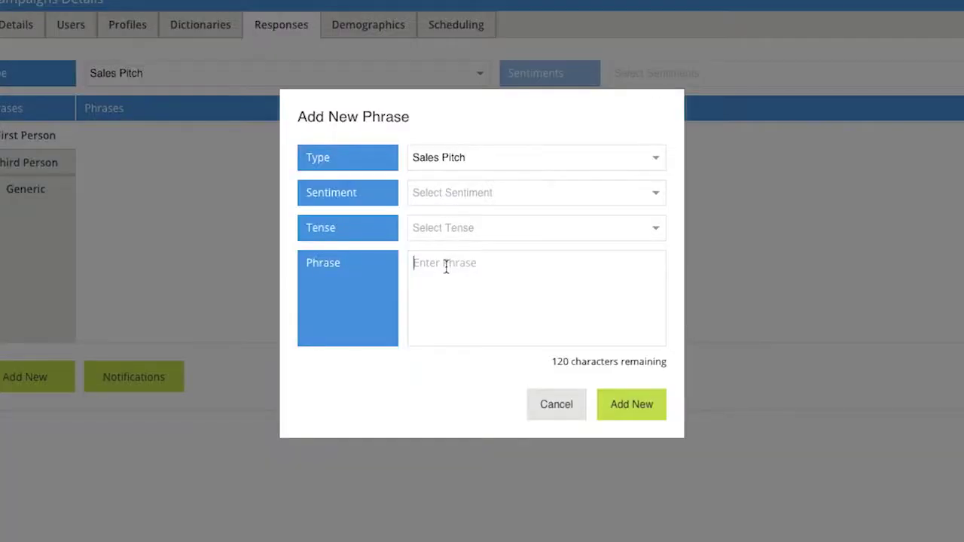
{"action": "type", "text": "w"}
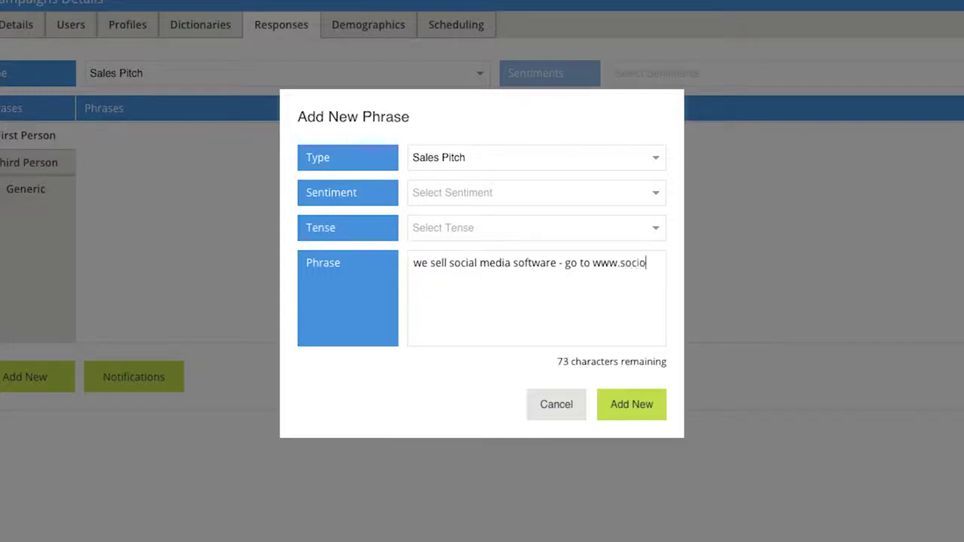
{"action": "type", "text": "mole.co"}
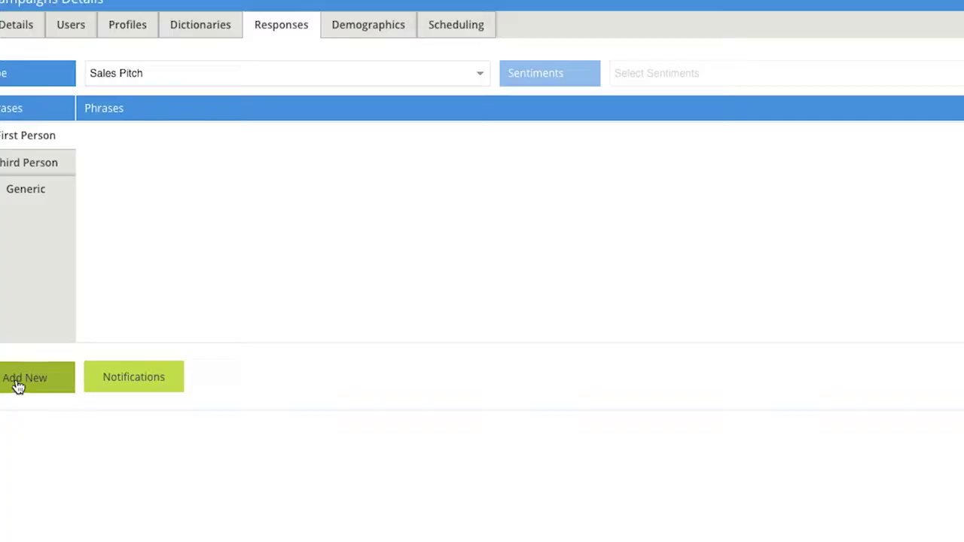
{"action": "left_click", "coordinate": [15, 381]}
{"action": "left_click", "coordinate": [451, 165]}
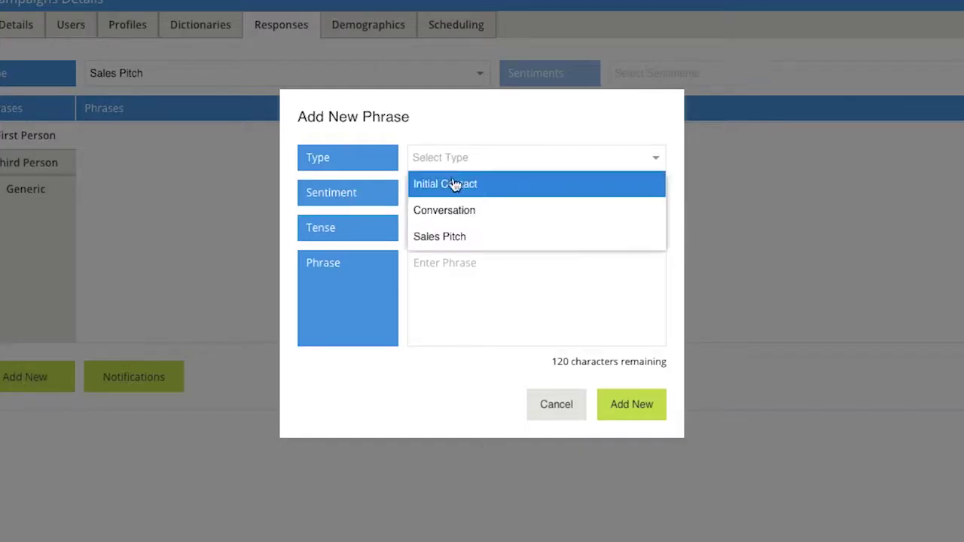
{"action": "left_click", "coordinate": [457, 238]}
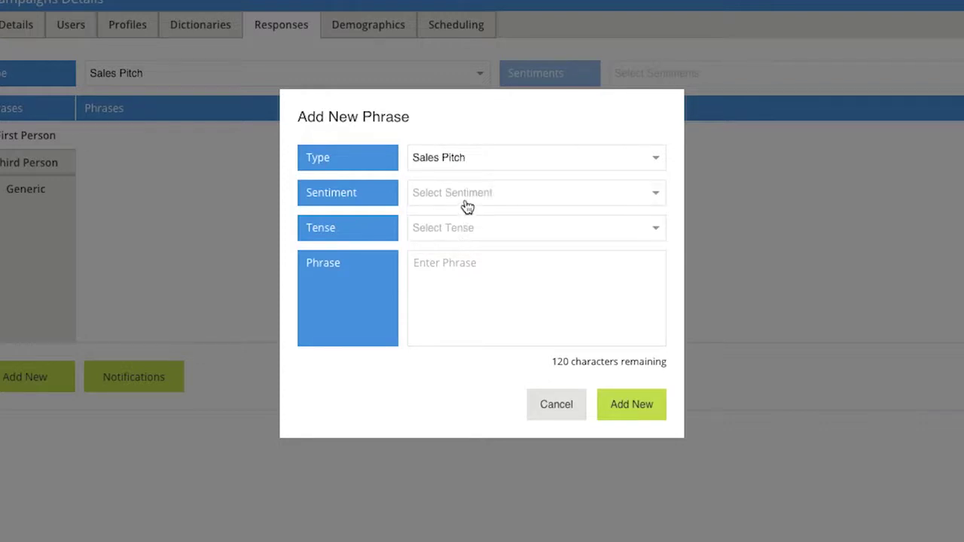
{"action": "left_click", "coordinate": [466, 202]}
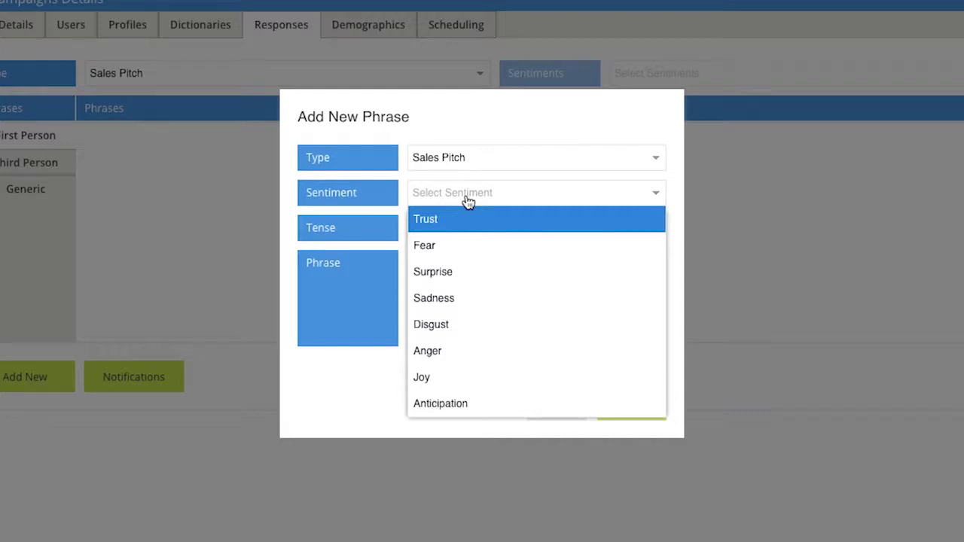
{"action": "left_click", "coordinate": [476, 406]}
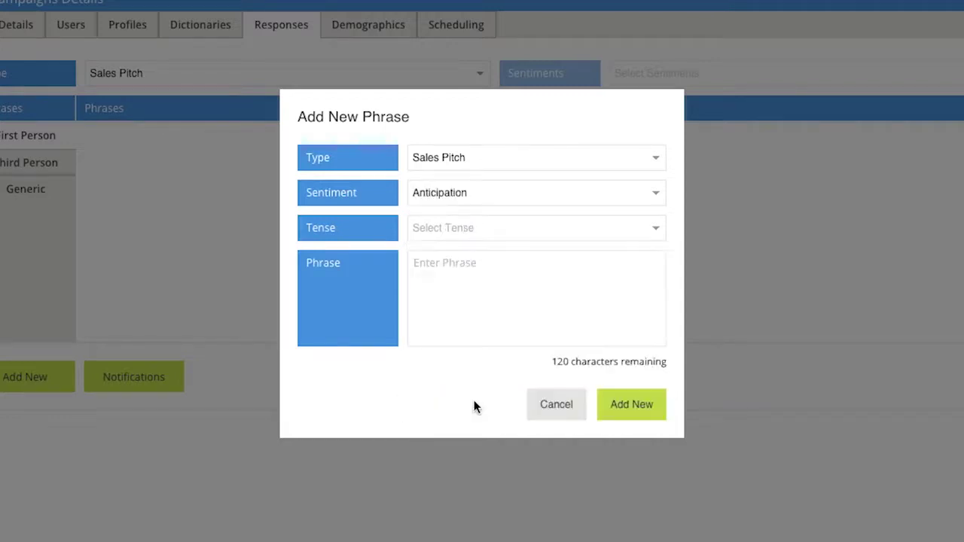
{"action": "left_click", "coordinate": [495, 236]}
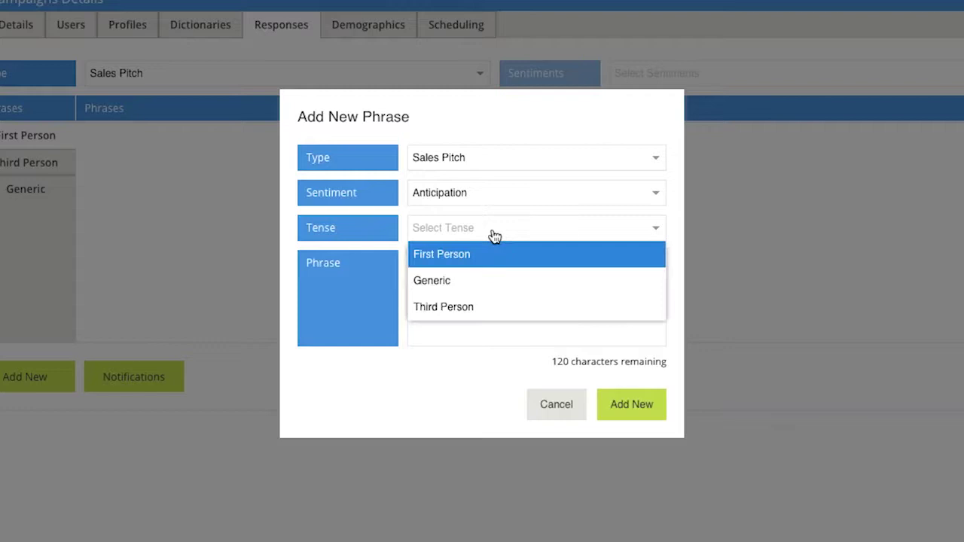
{"action": "left_click", "coordinate": [480, 258]}
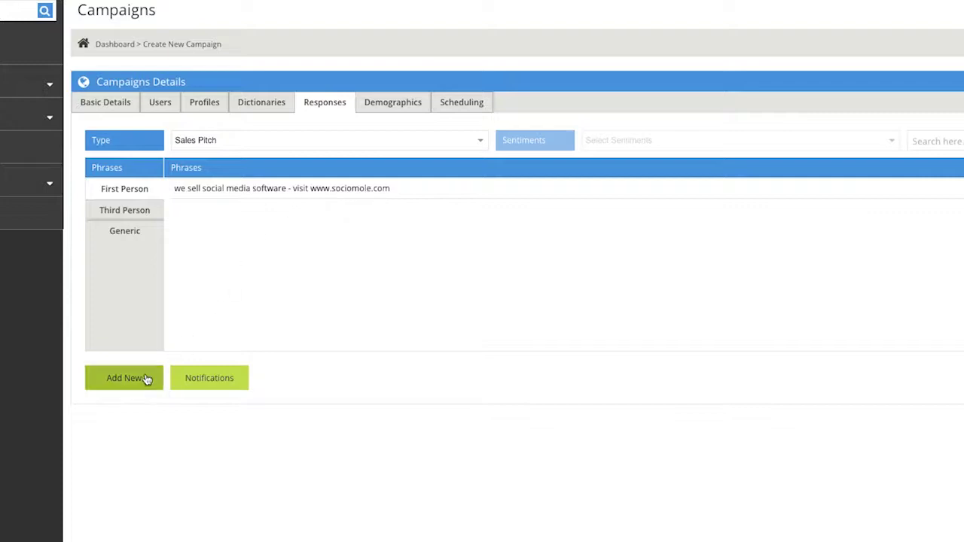
Step: Start another new phrase with type Sales Pitch, sentiment Surprise and tense First Person
{"action": "left_click", "coordinate": [147, 379]}
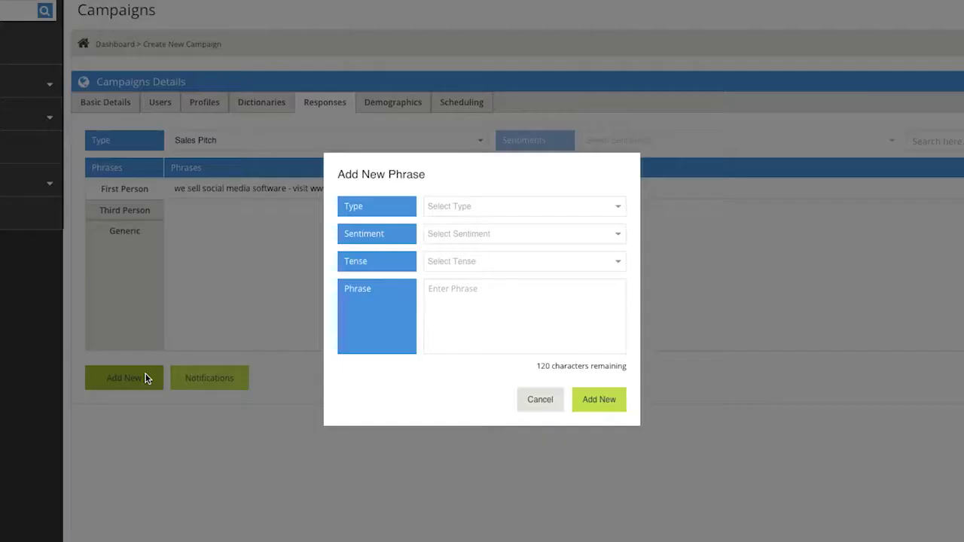
{"action": "left_click", "coordinate": [448, 210]}
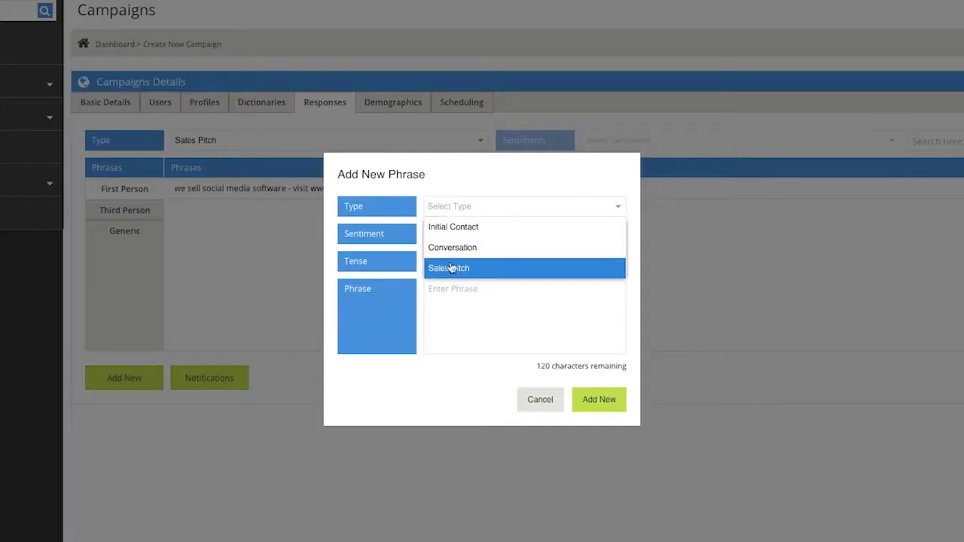
{"action": "left_click", "coordinate": [452, 270]}
{"action": "left_click", "coordinate": [454, 237]}
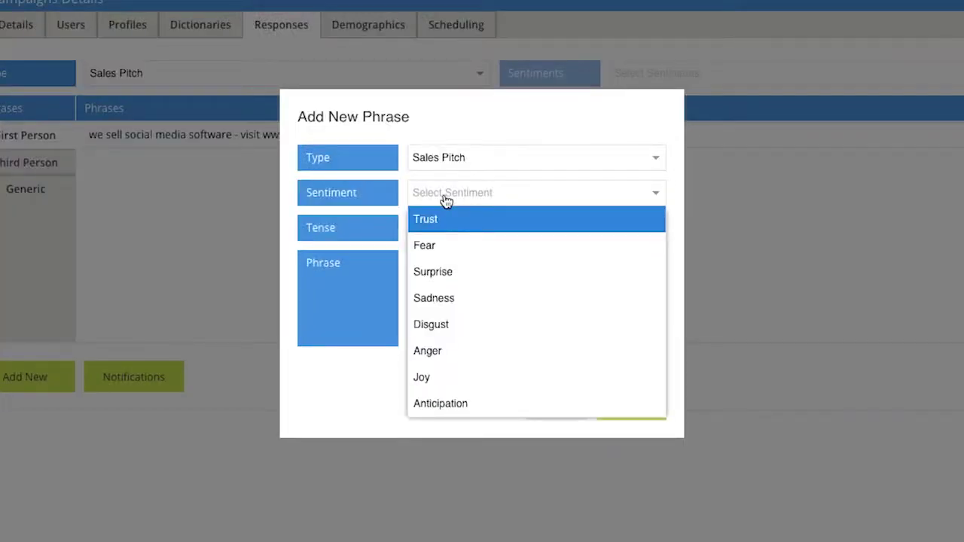
{"action": "left_click", "coordinate": [455, 273]}
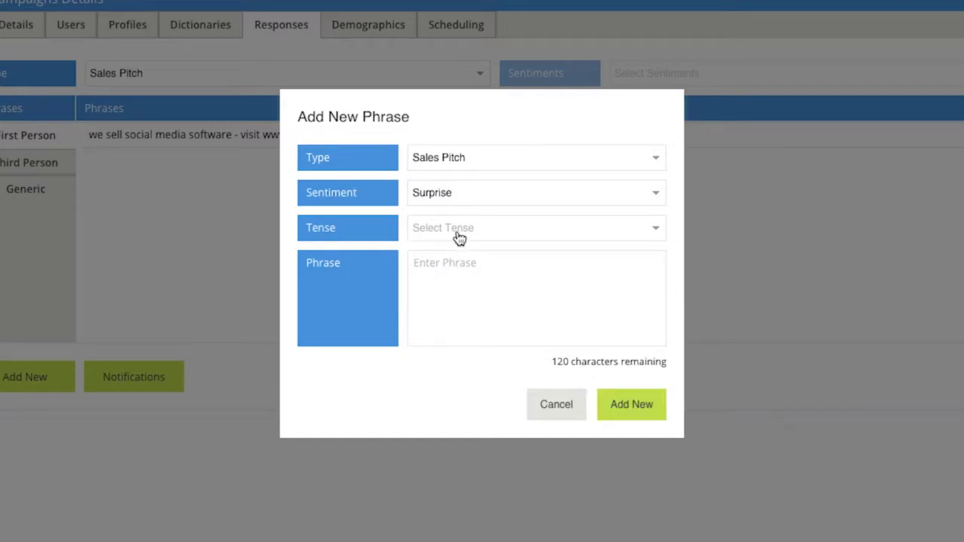
{"action": "left_click", "coordinate": [459, 238]}
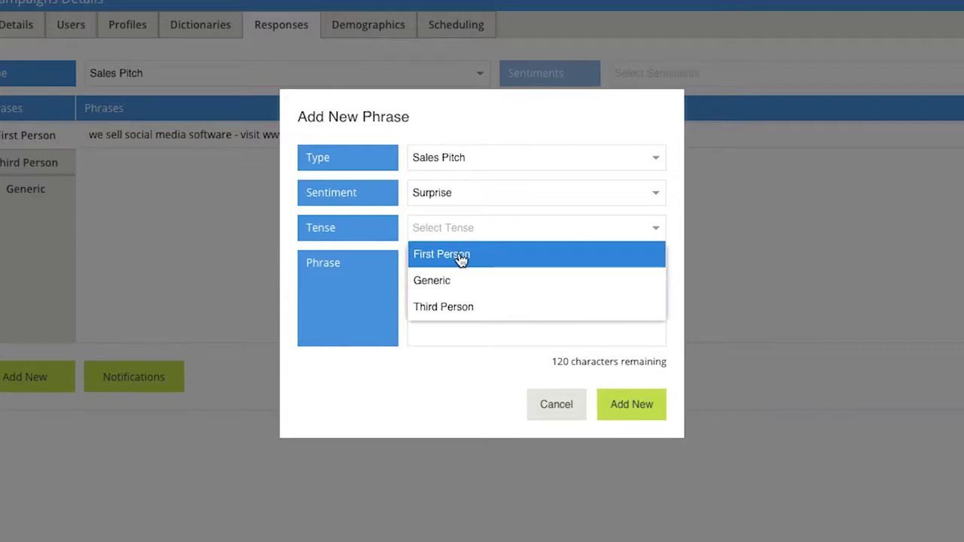
{"action": "left_click", "coordinate": [461, 256]}
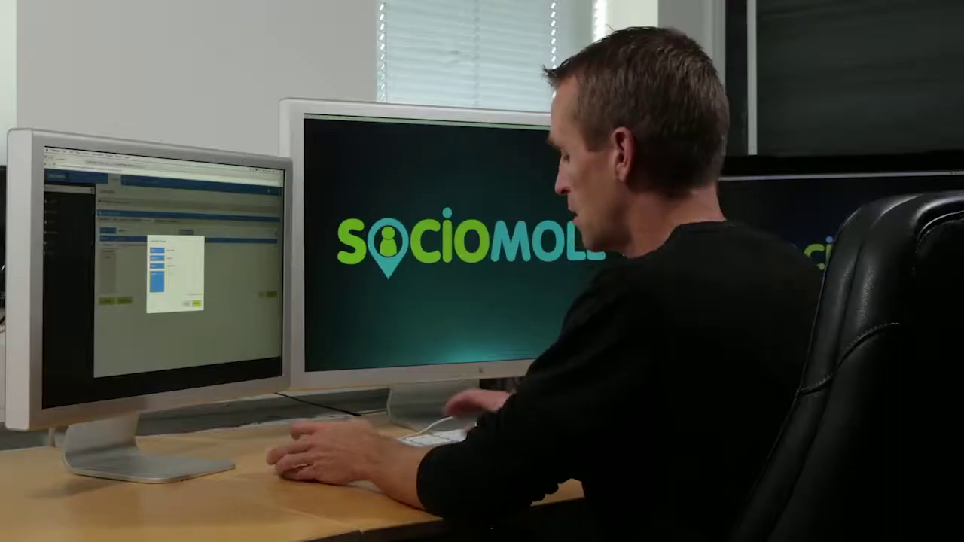